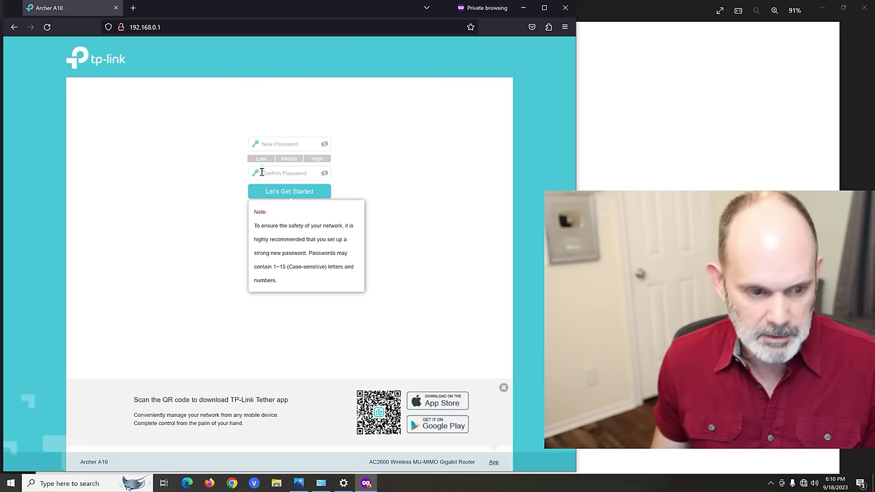
Enter and confirm a new administrator password, then start Quick Setup
click(270, 144)
text(********)
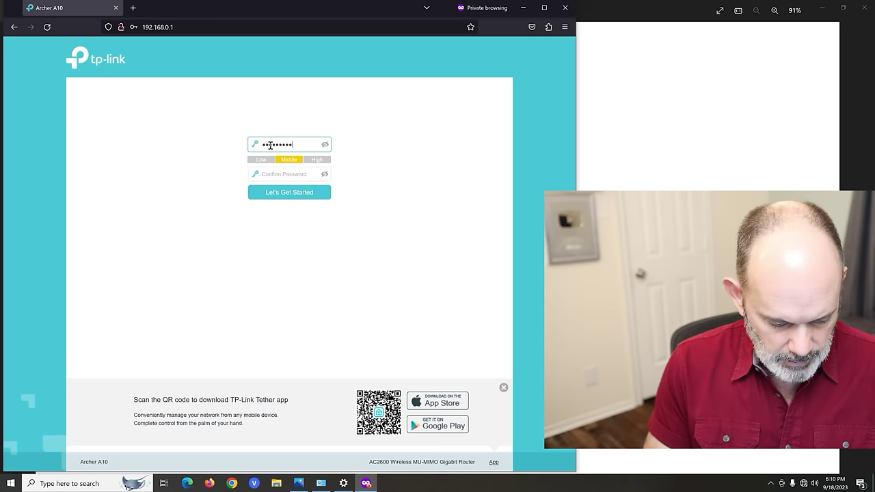
text(***)
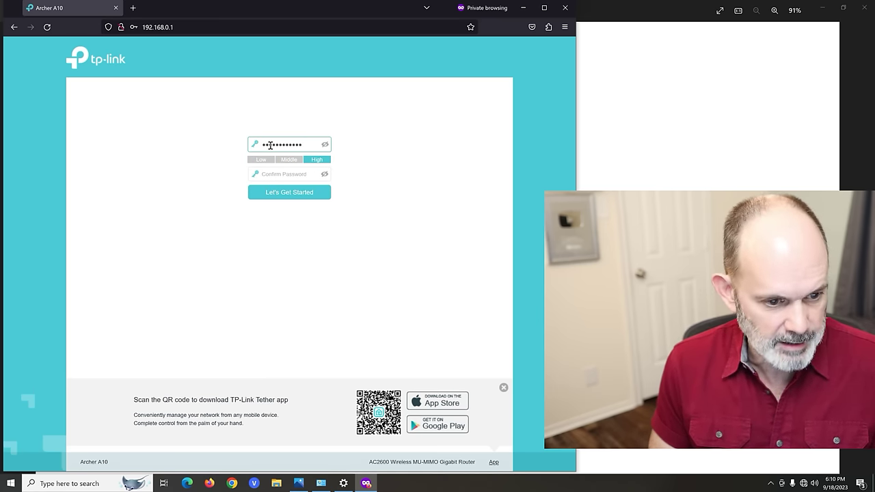
key(Tab)
text(***********)
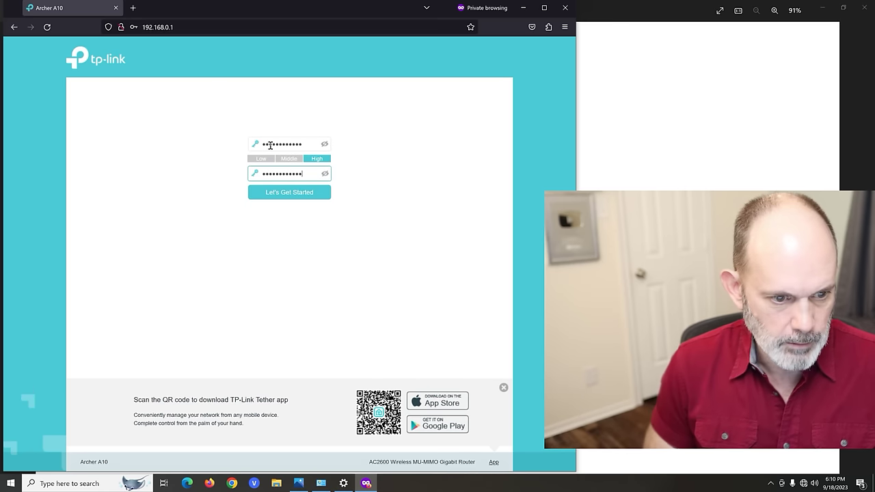
click(303, 198)
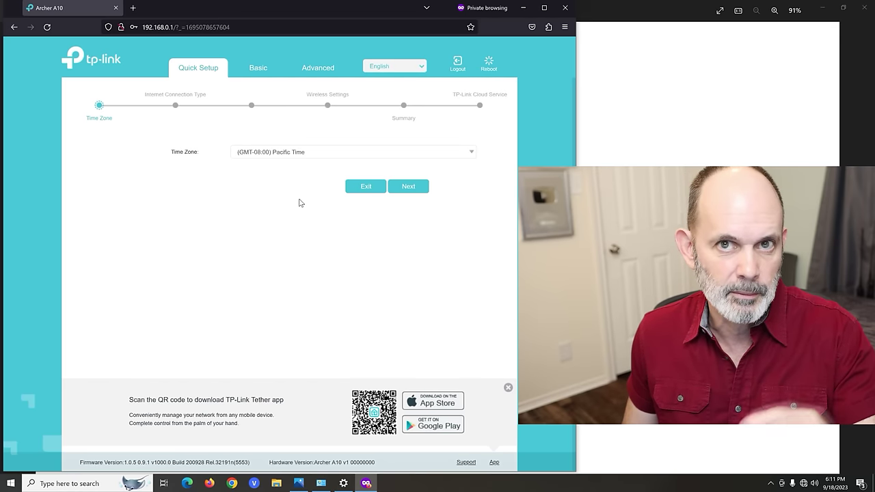
Change the time zone to (GMT-06:00) Central Time (US Canada) and continue
click(472, 154)
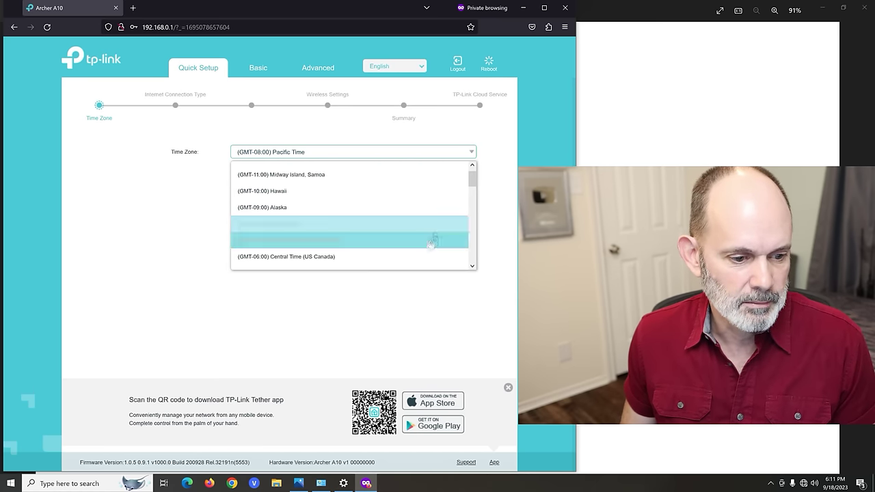
click(424, 257)
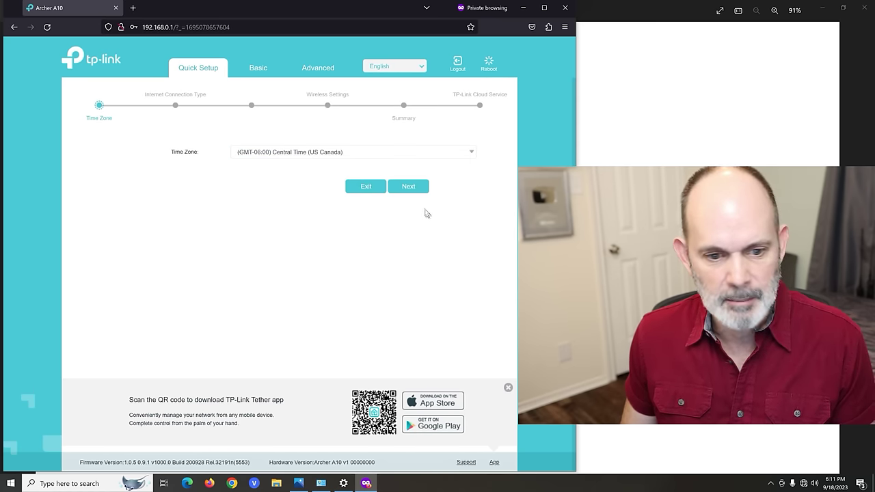
click(409, 187)
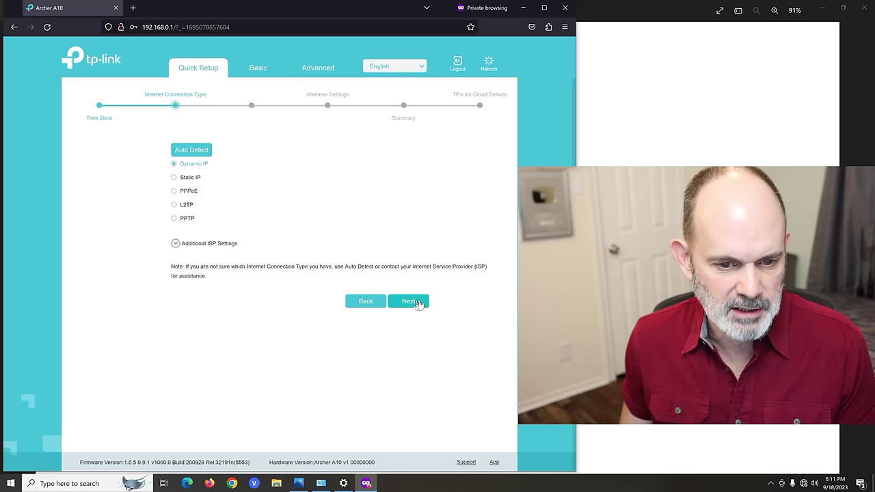
Keep Dynamic IP as the internet connection type and continue
click(418, 303)
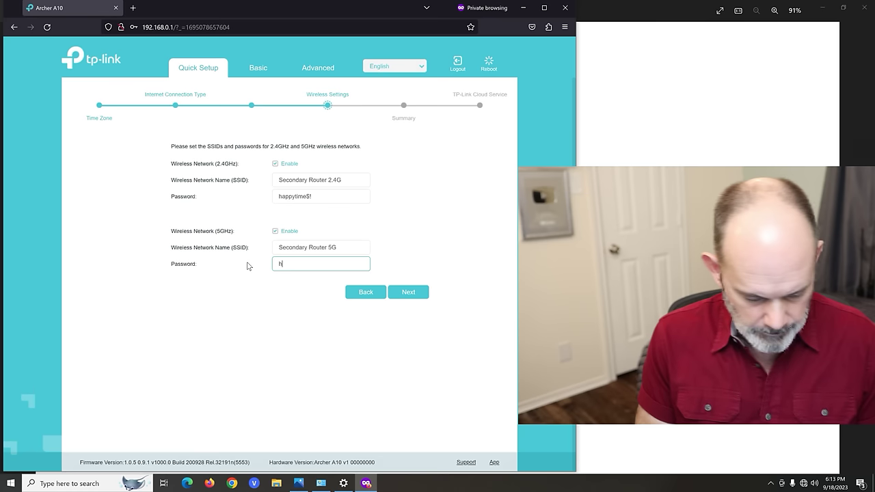
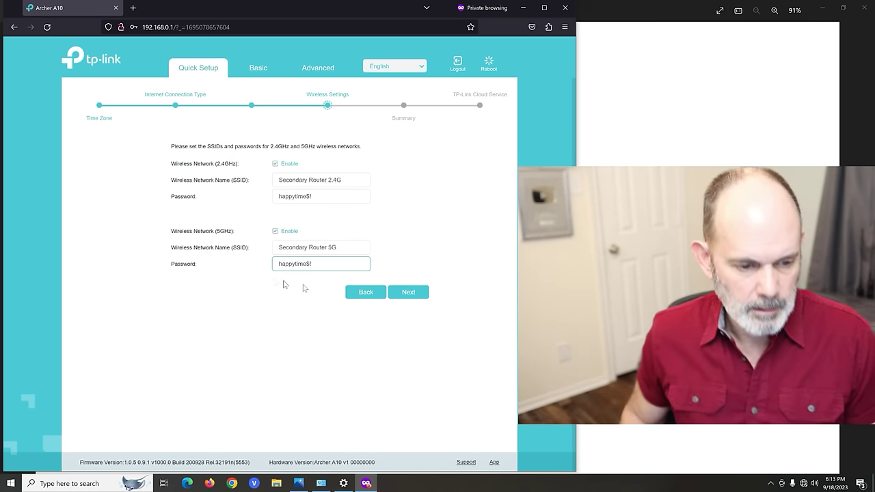
Retype the 5GHz Wi-Fi password to match the 2.4GHz one and go to the Summary
click(417, 294)
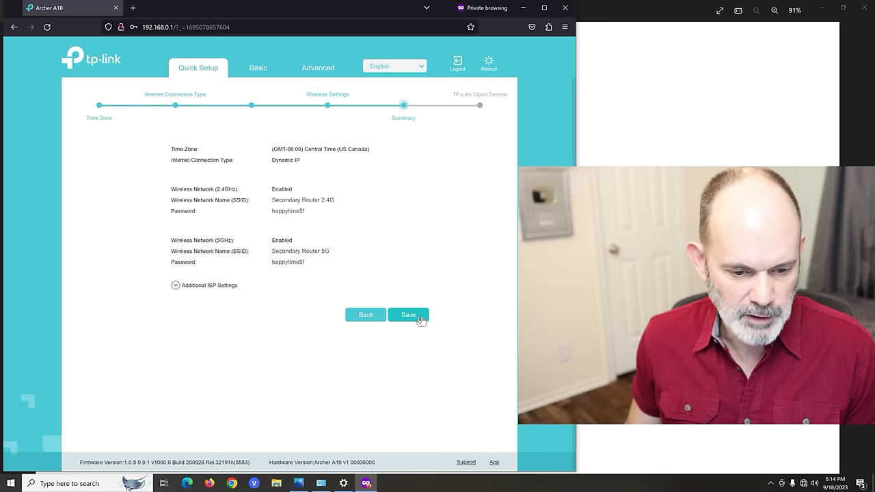
Save the Quick Setup settings and advance the Photos slideshow to STEP 6
click(409, 315)
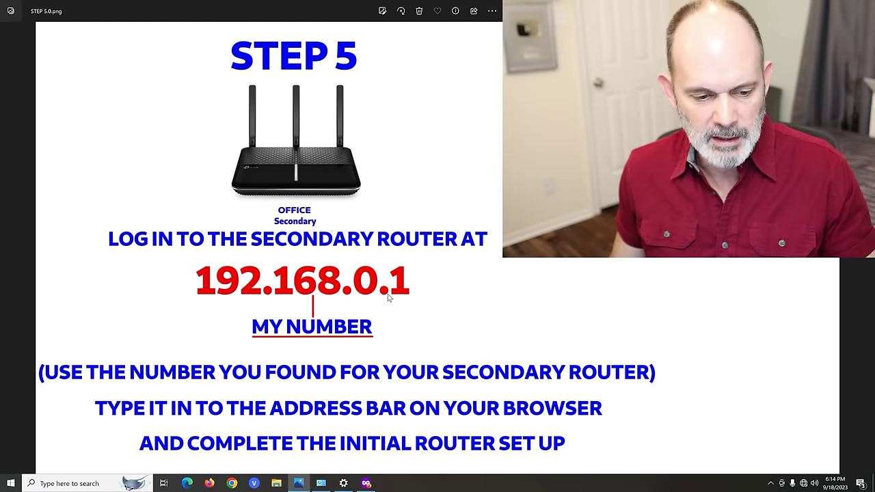
key(Right)
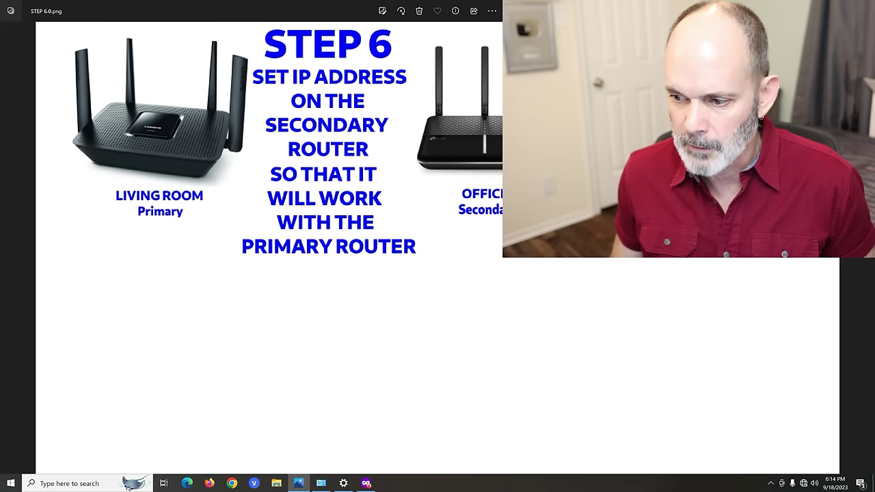
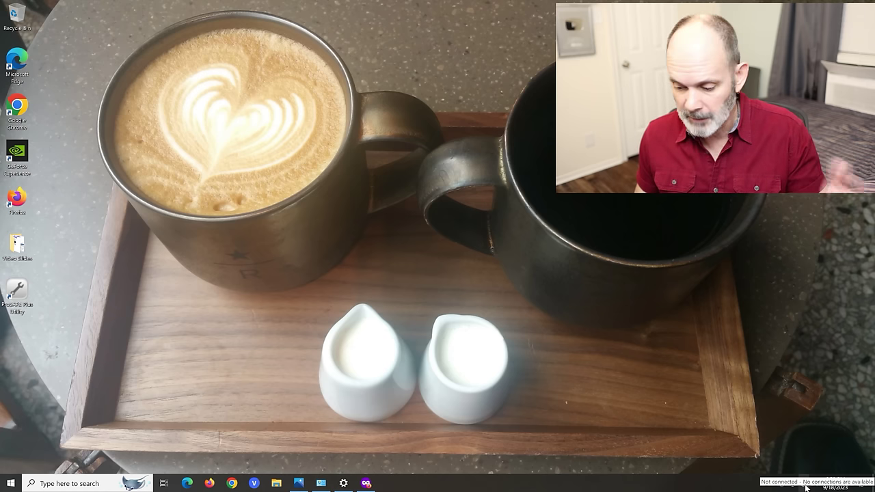
Turn the PC's Wi-Fi back on and maximize the Firefox window
click(804, 484)
click(739, 463)
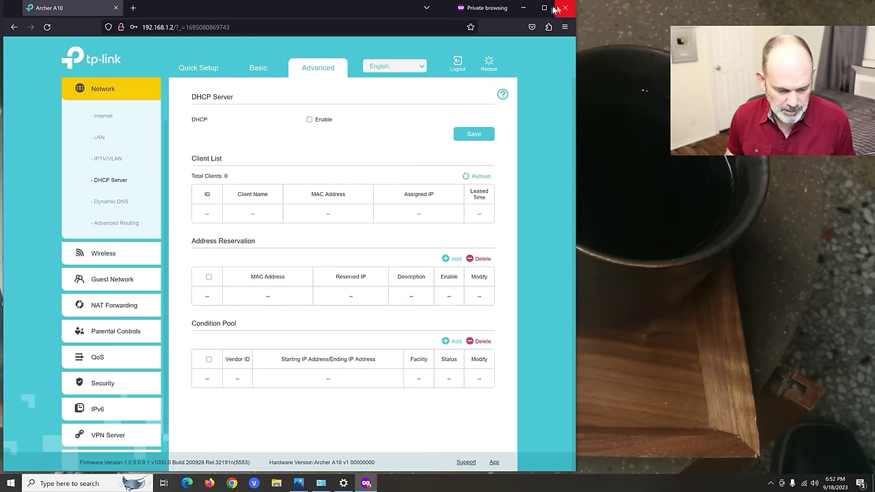
click(544, 8)
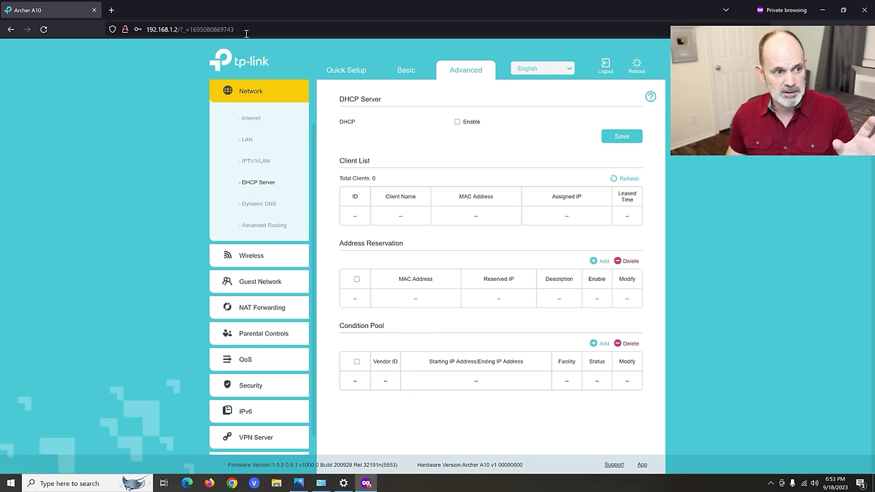
Trim the address to 192.168.1.2 to load the Archer A10 Network Map
drag(177, 29, 326, 37)
key(BackSpace)
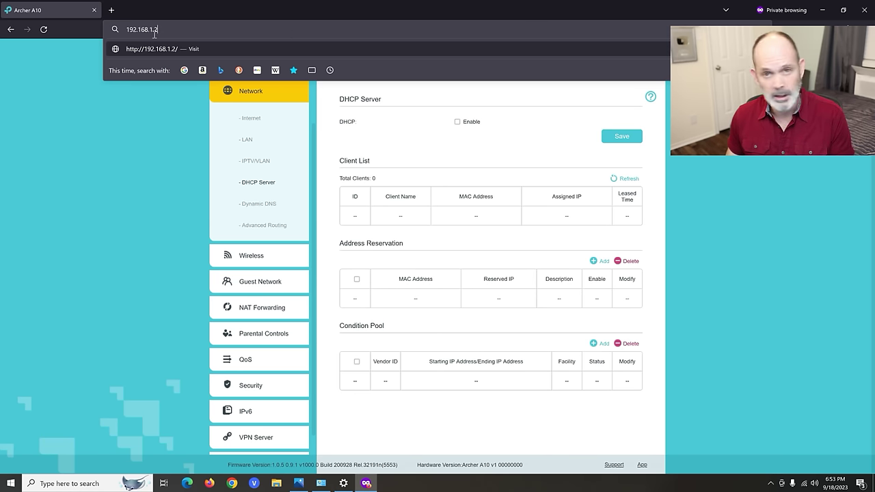
key(Return)
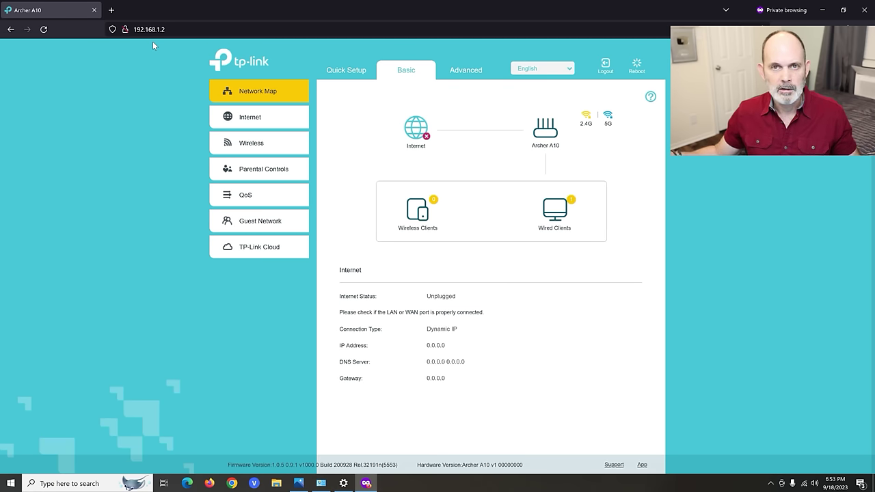
Review the Internet connection type unchanged, then view the Advanced status overview
click(269, 121)
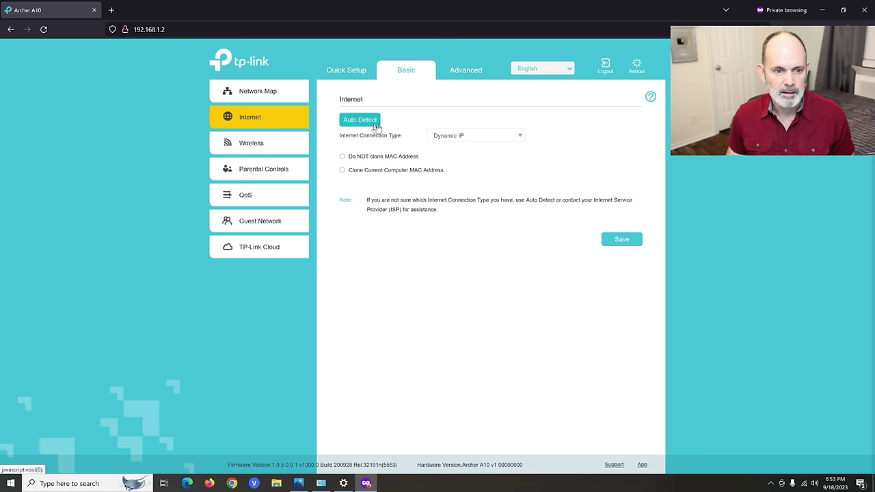
click(468, 138)
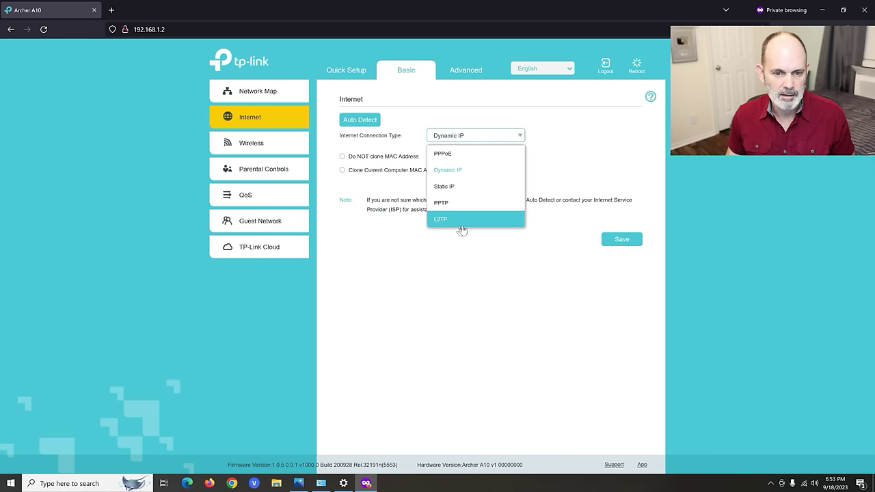
click(441, 107)
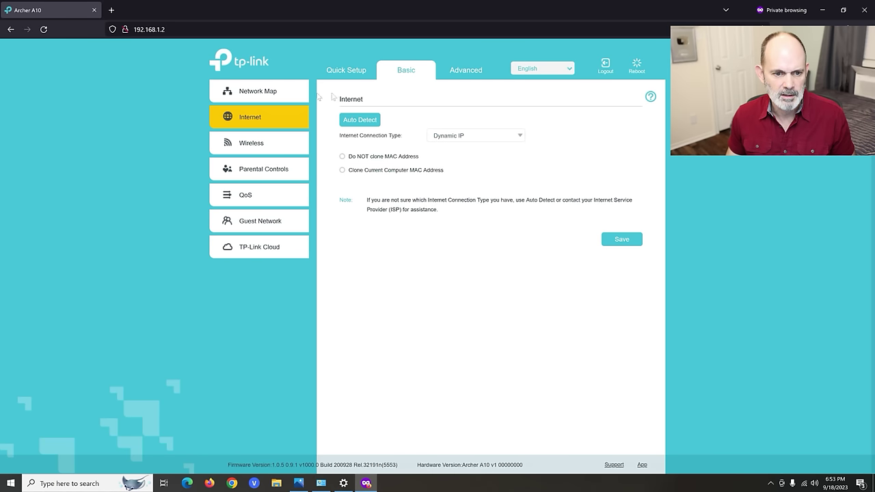
click(268, 94)
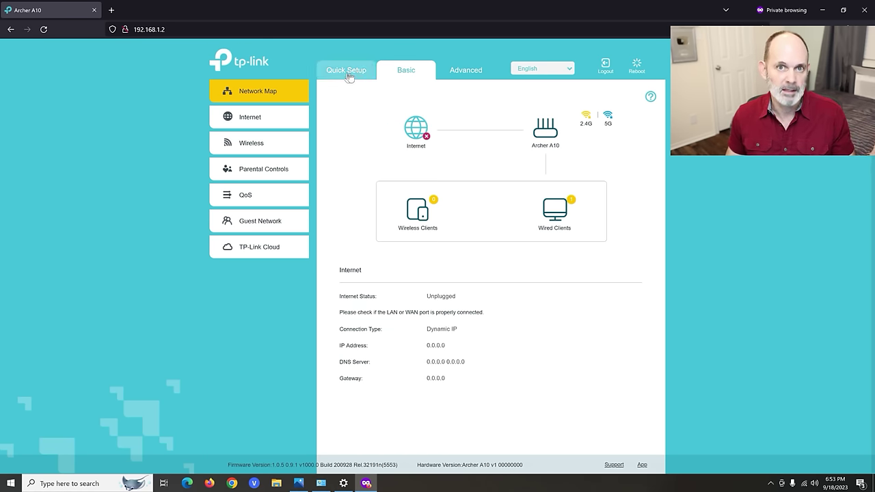
click(465, 75)
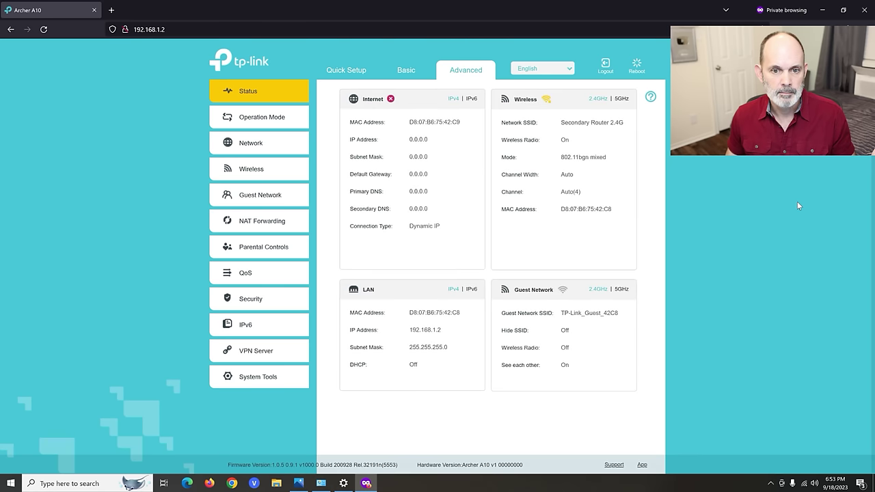
Open Advanced Wireless Settings showing SSID Secondary Router 2.4G with WPA2-PSK/AES
click(279, 169)
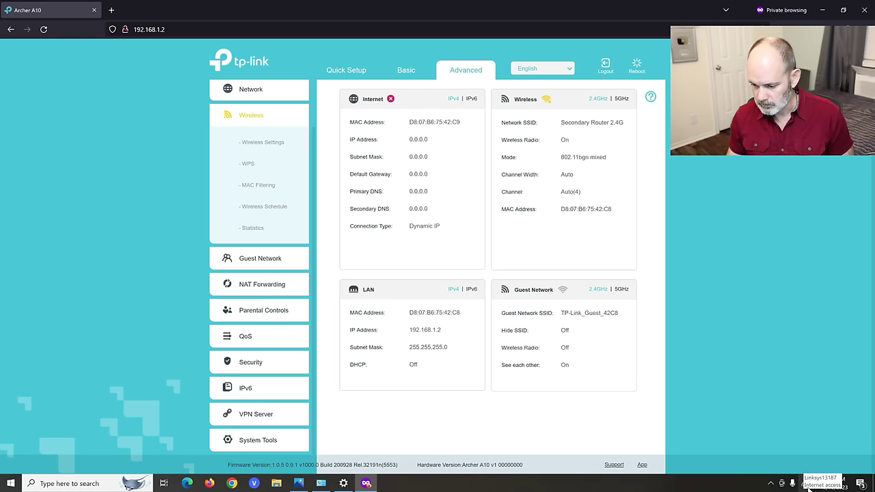
click(277, 144)
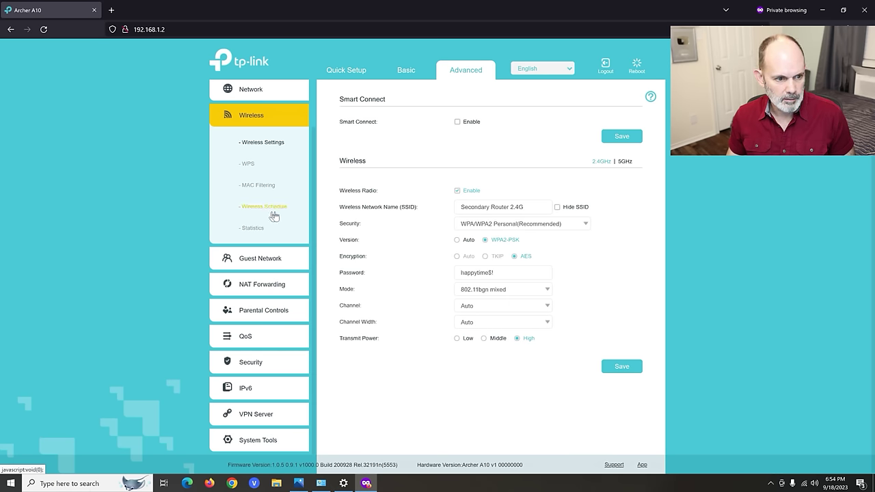
click(284, 149)
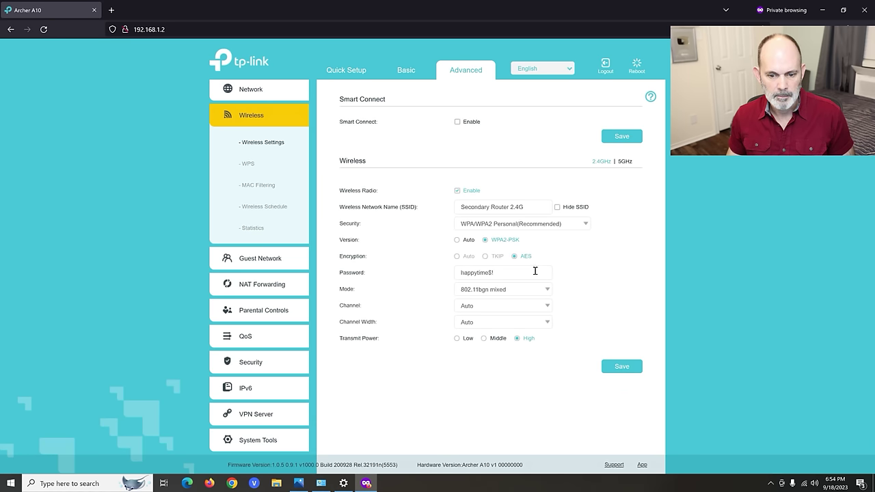
Copy the Wi-Fi password from the Password field
drag(508, 272, 441, 272)
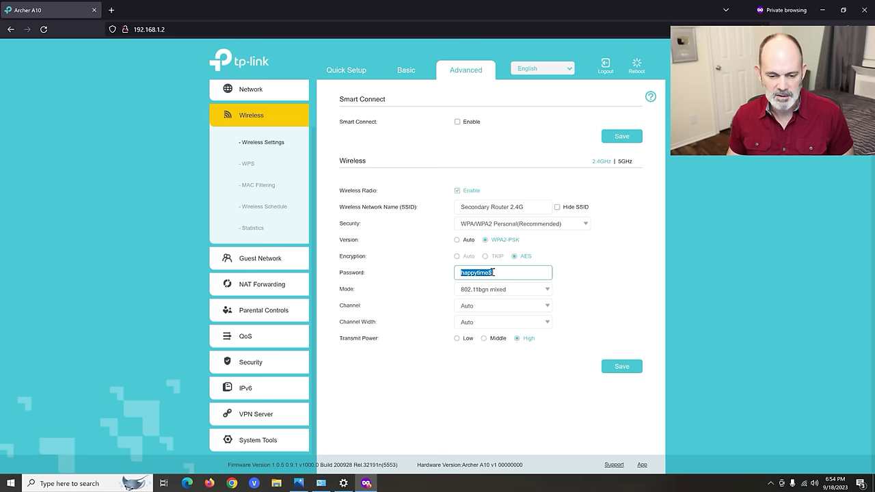
right_click(475, 272)
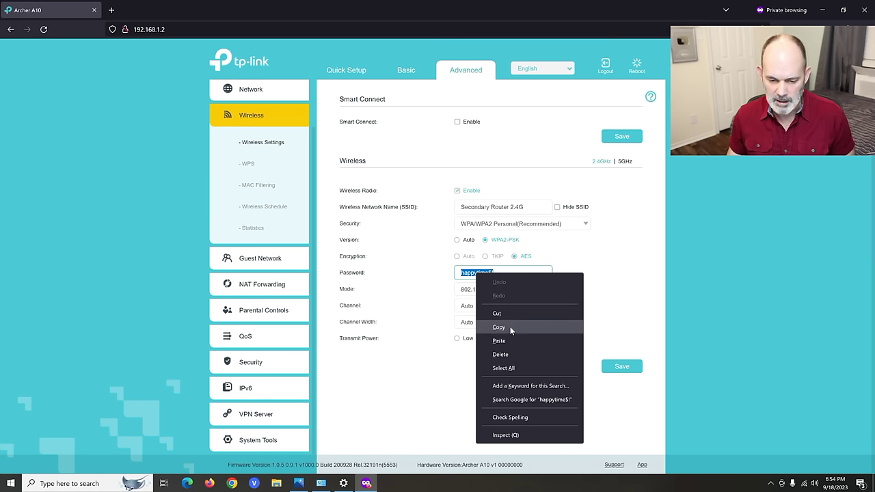
click(510, 328)
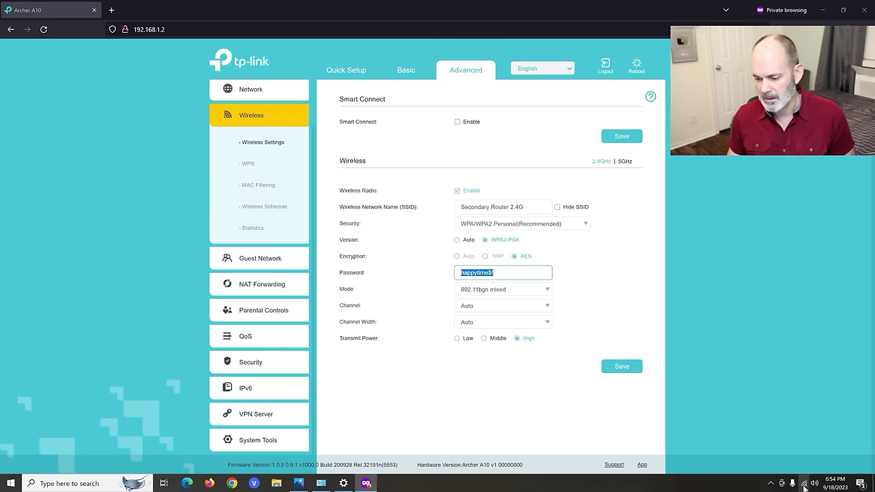
click(804, 486)
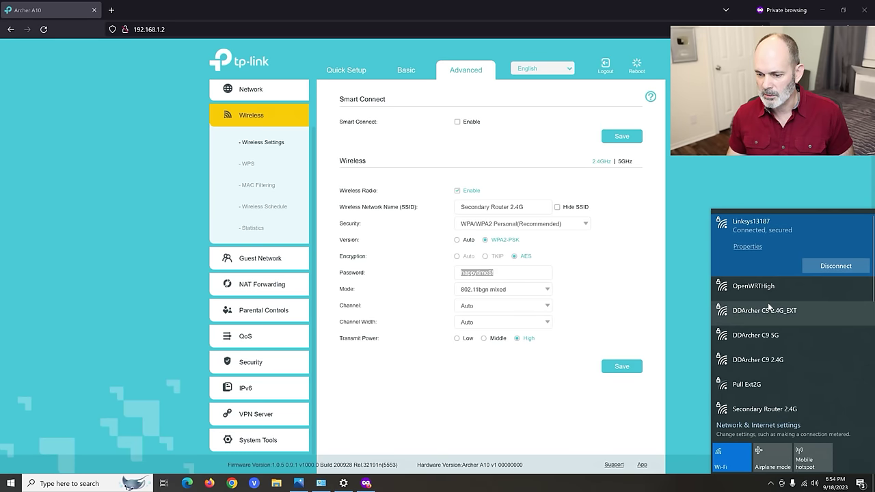
Connect the PC to Secondary Router 5G using the pasted Wi-Fi password
scroll(763, 345, down, 2)
scroll(763, 345, down, 3)
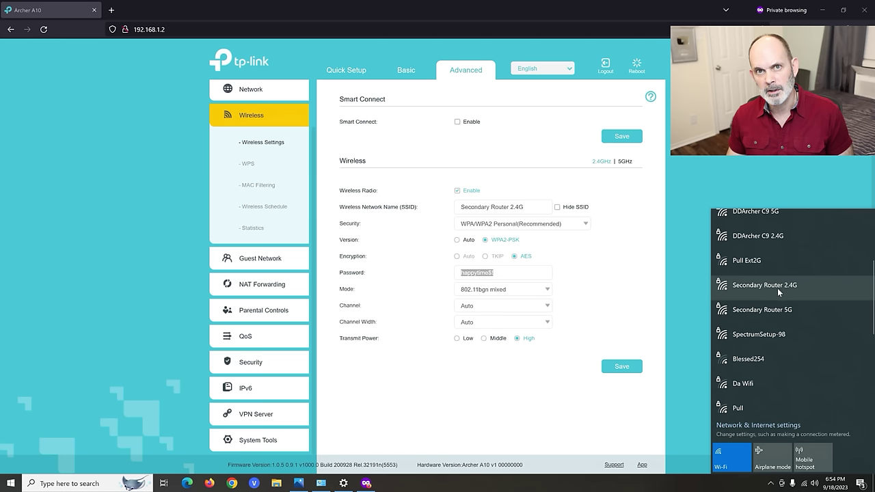
click(752, 311)
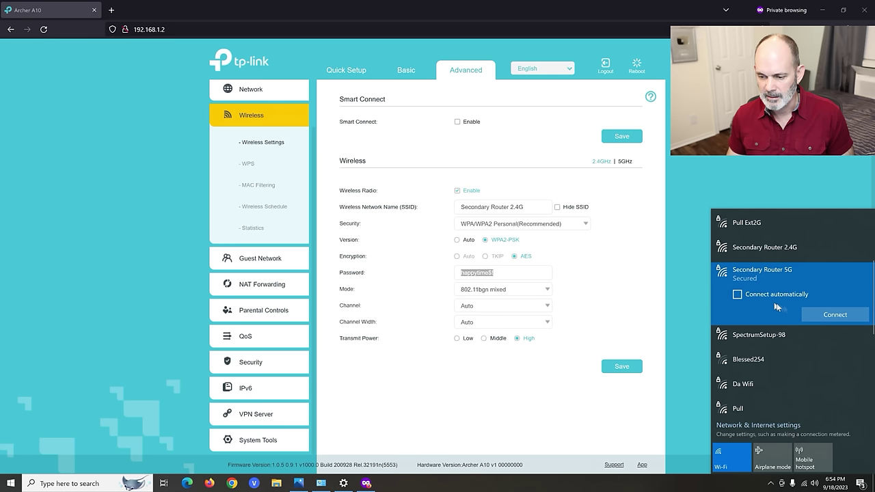
click(827, 313)
right_click(778, 307)
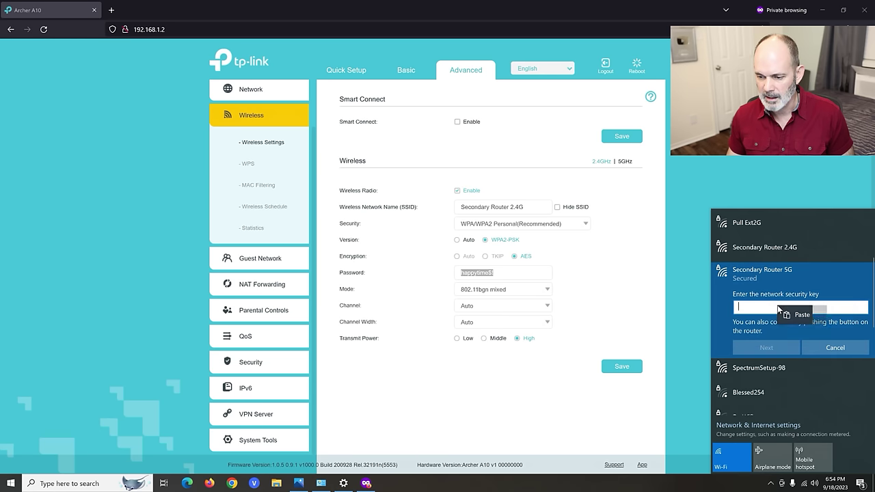
click(799, 315)
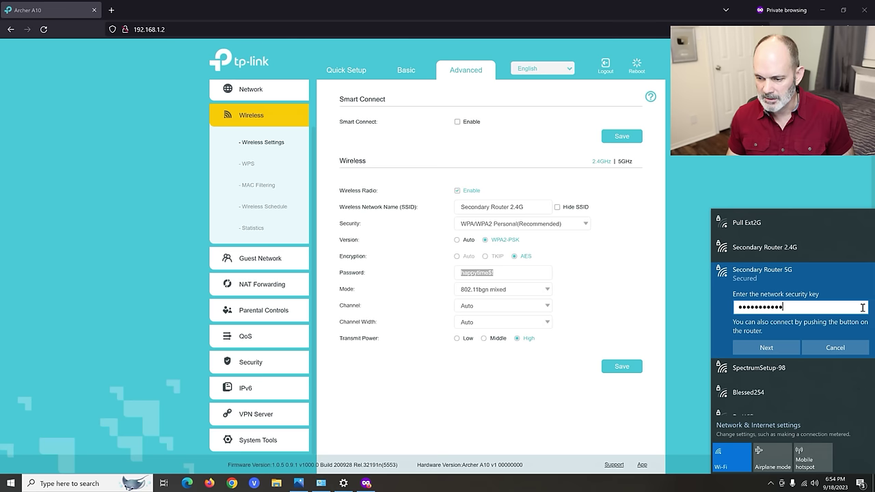
click(766, 346)
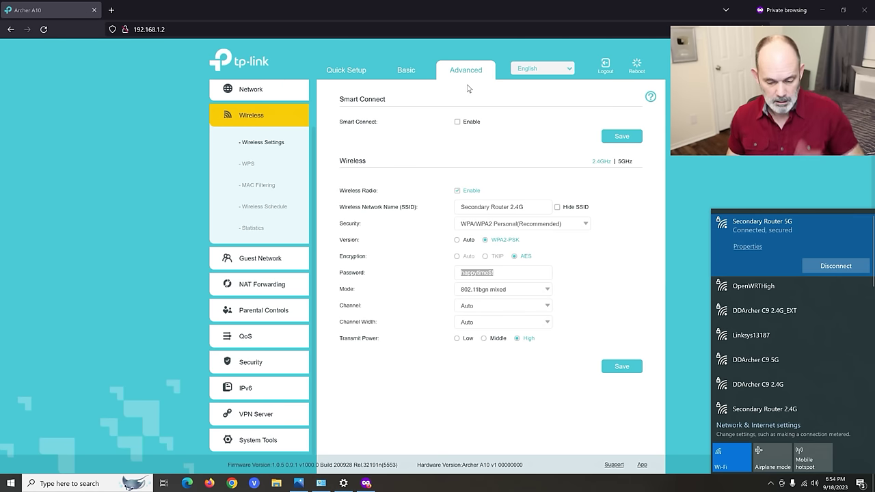
click(112, 10)
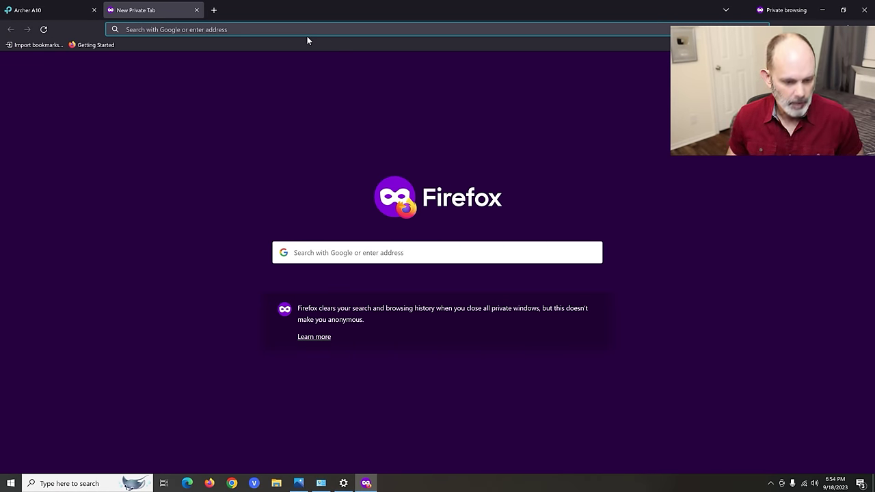
Test the internet with an I'm Feeling Lucky search on Google, then go back
text(google.com)
key(Return)
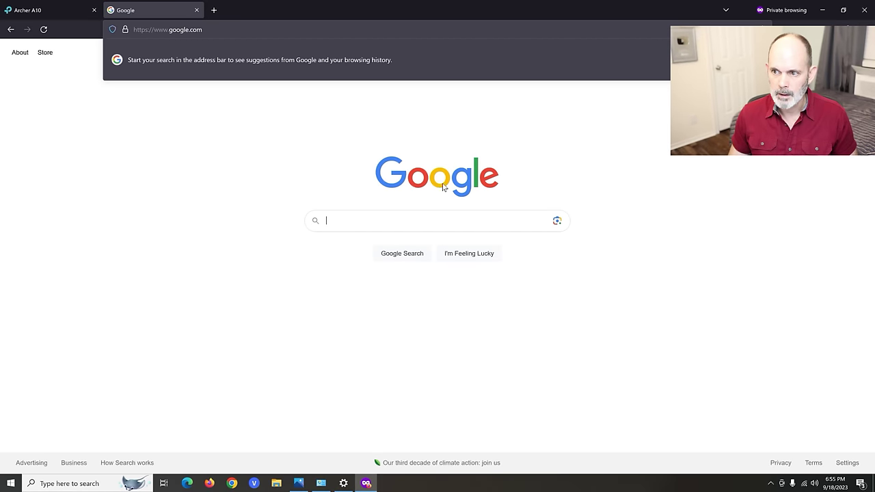
click(462, 256)
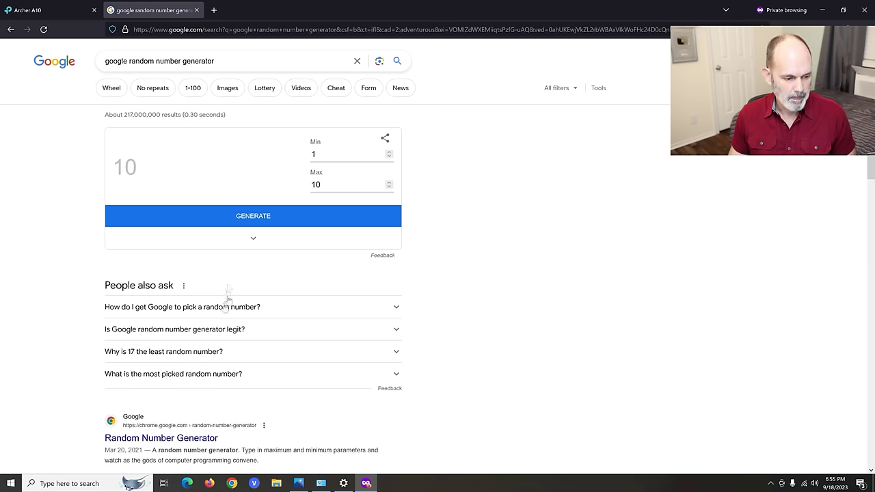
click(11, 30)
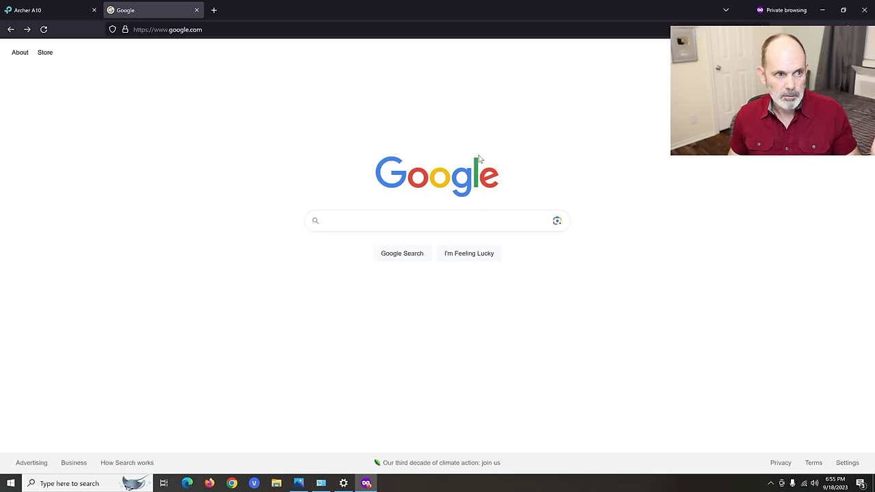
Load the main Linksys router page at 192.168.1.1
click(275, 30)
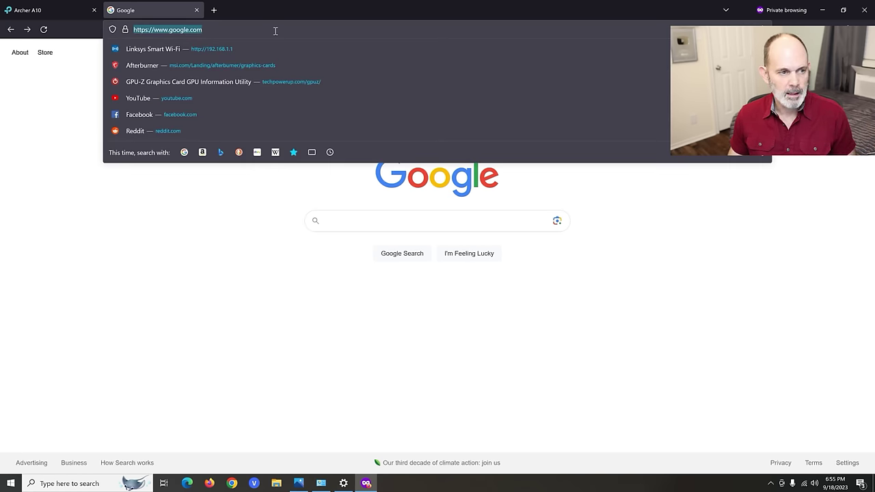
text(192.)
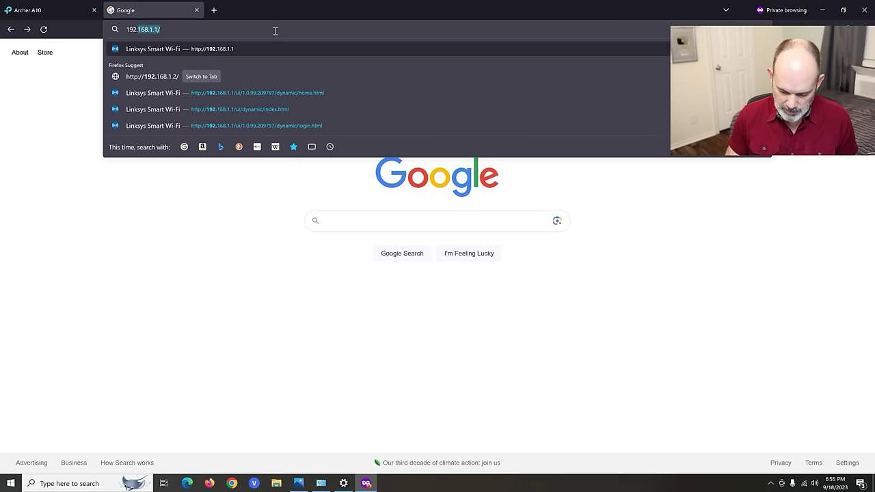
text(168.1.)
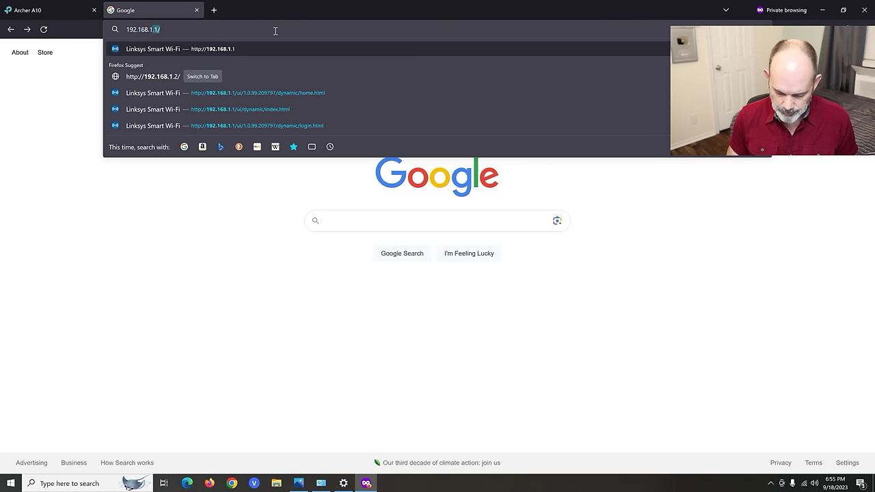
text(1)
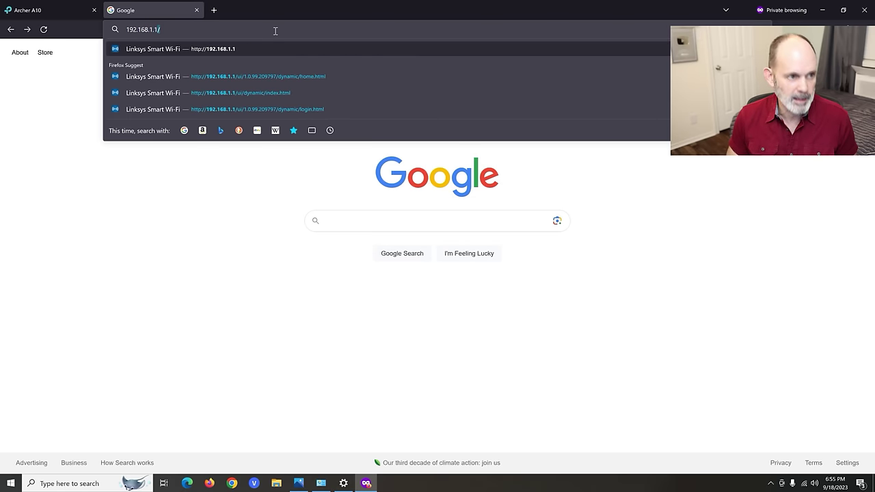
key(Return)
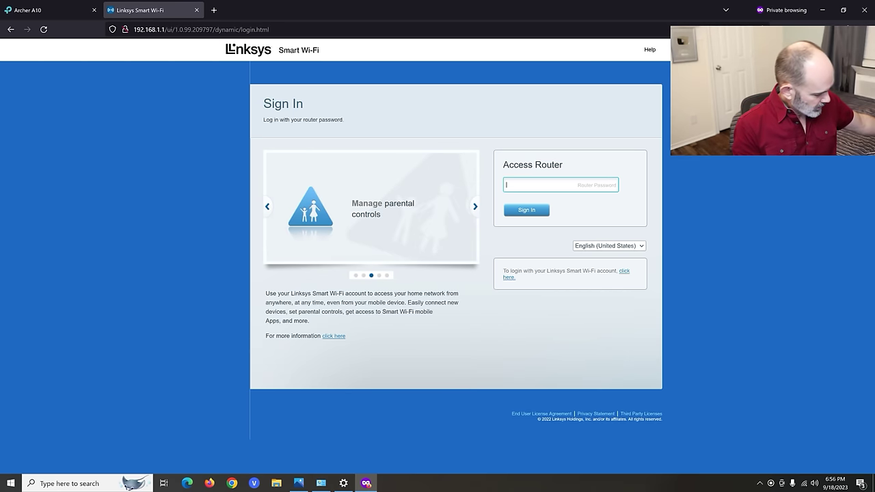
Turn the PC's Wi-Fi off from the tray network list
click(806, 484)
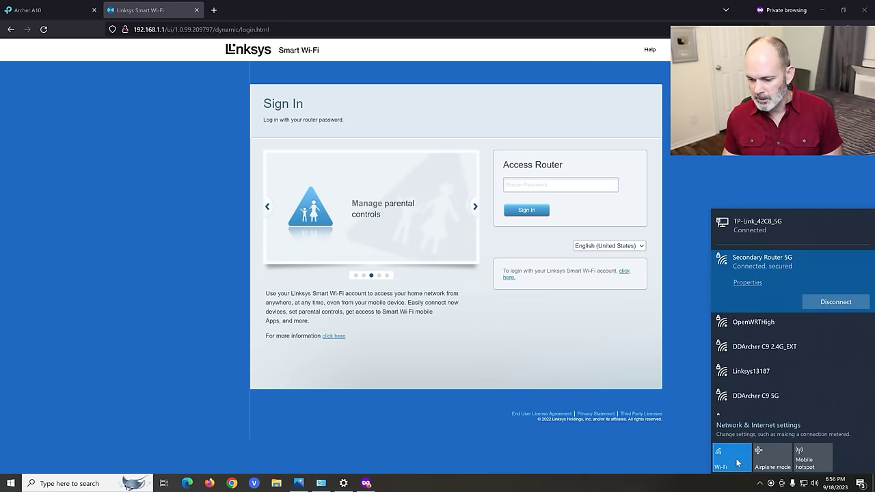
click(737, 463)
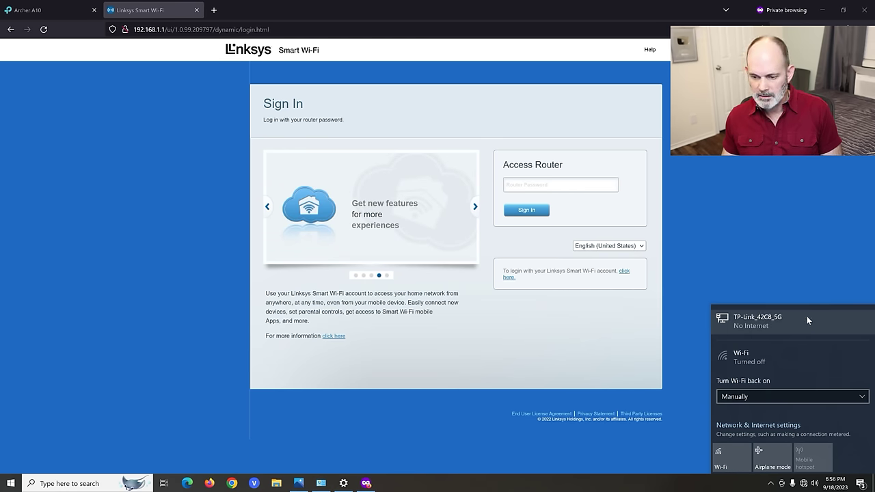
click(794, 272)
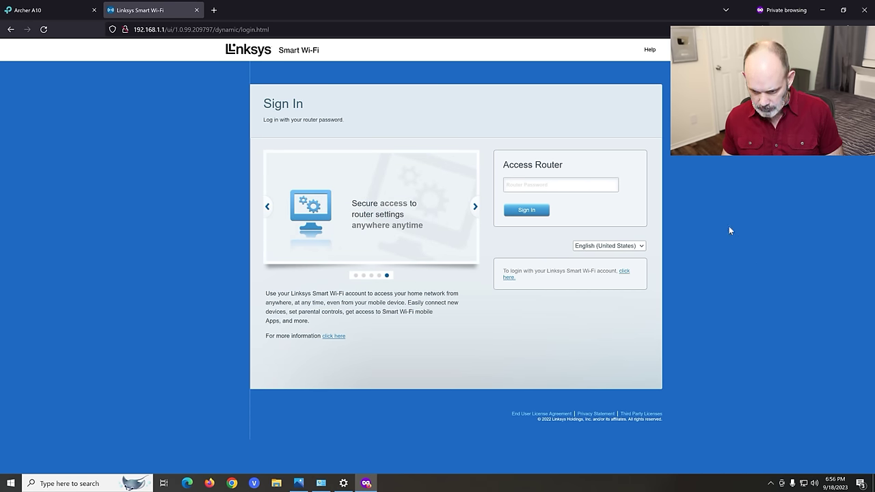
Load the Archer A10 admin page at 192.168.1.2
click(151, 29)
text(192.168.)
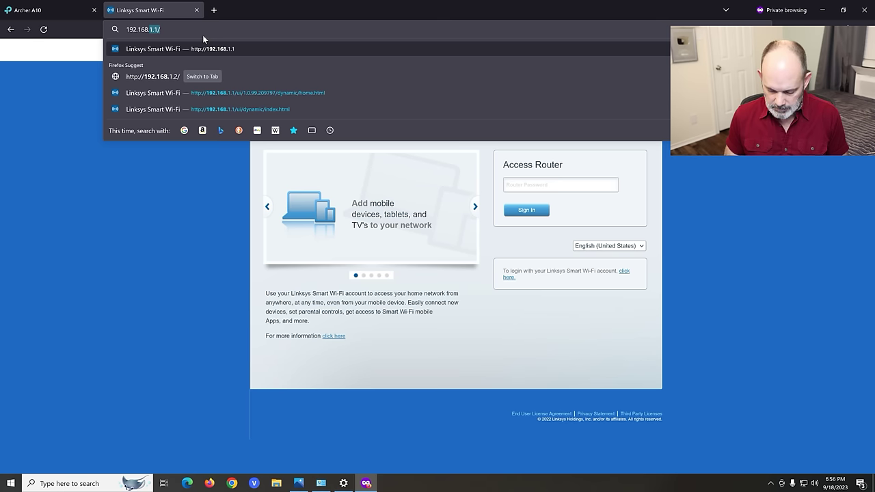
text(1.2)
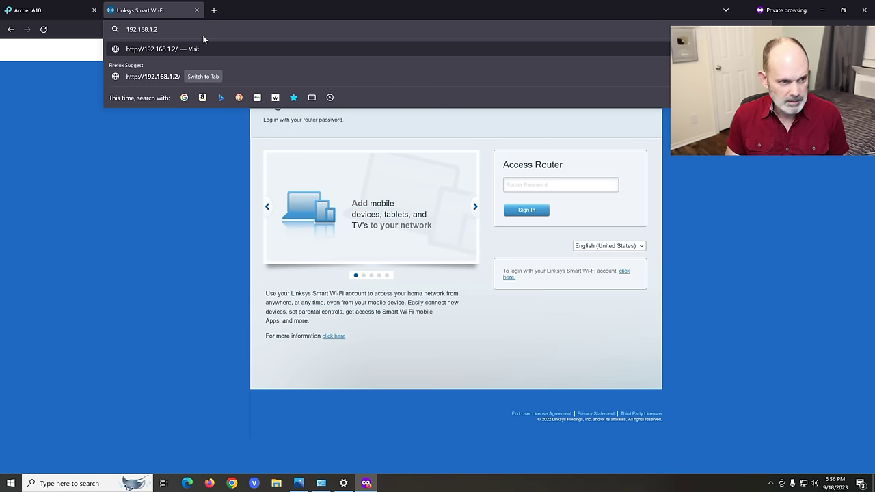
key(Return)
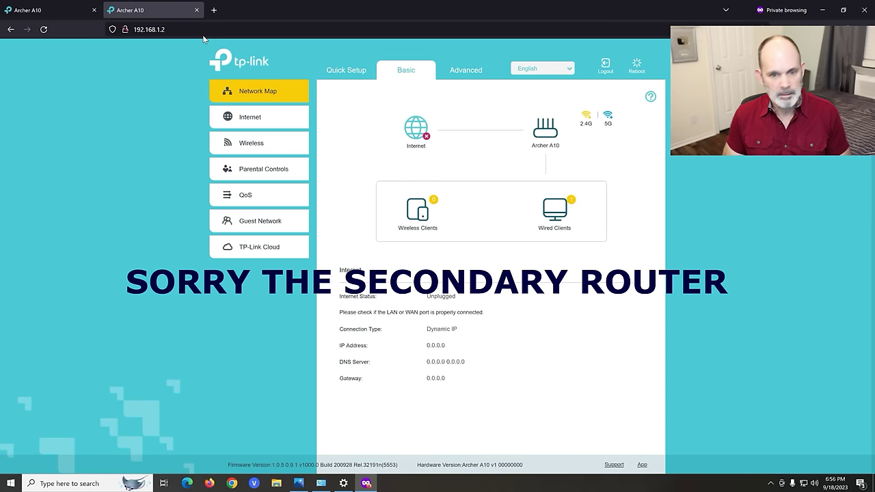
Change the address to 192.168.1.1 for Linksys sign-in and confirm TP-Link_42C8_5G is connected
right_click(202, 35)
click(198, 33)
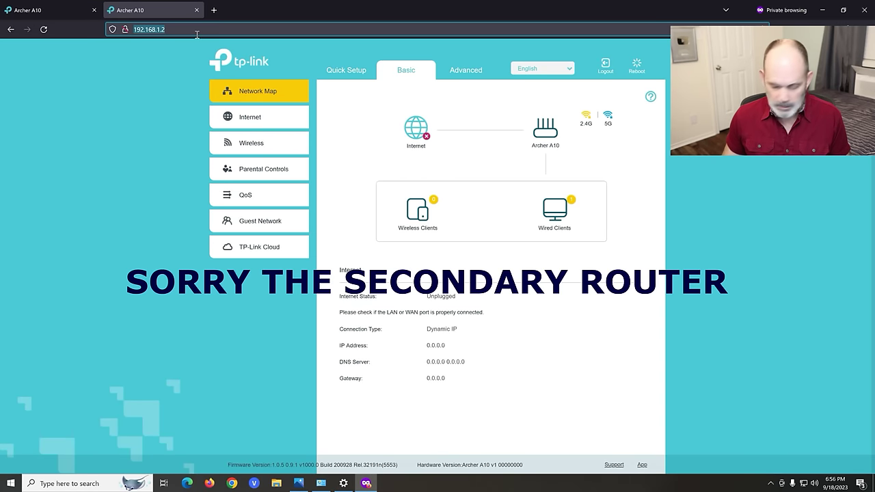
click(197, 33)
key(BackSpace)
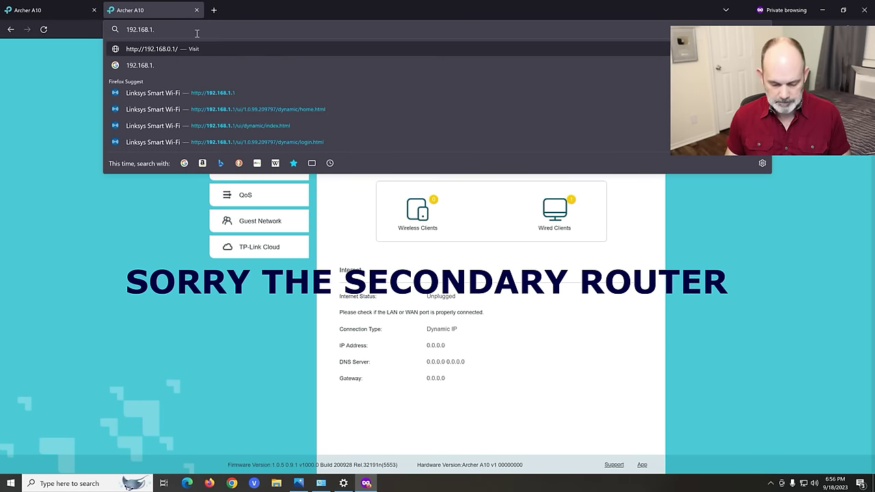
text(1/)
click(194, 51)
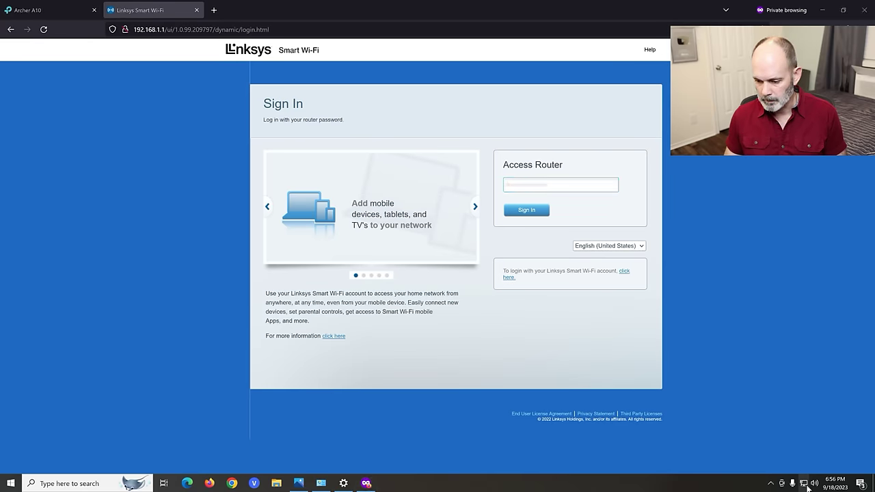
click(806, 486)
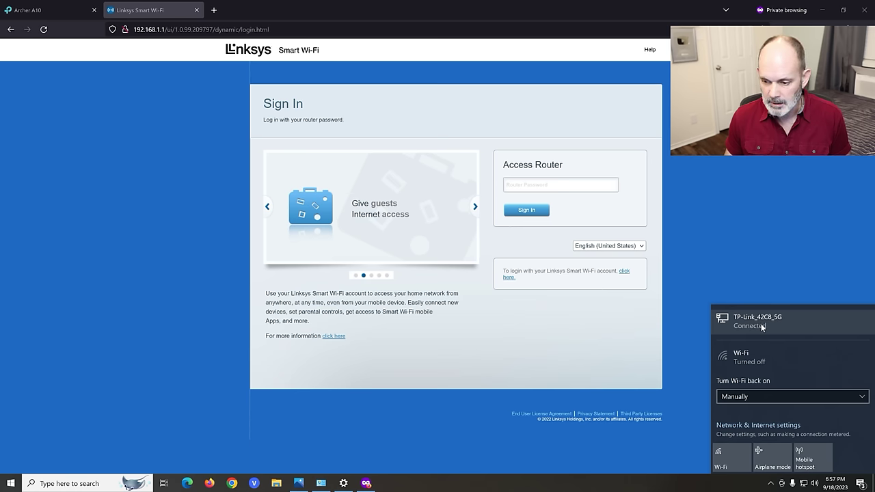
click(276, 32)
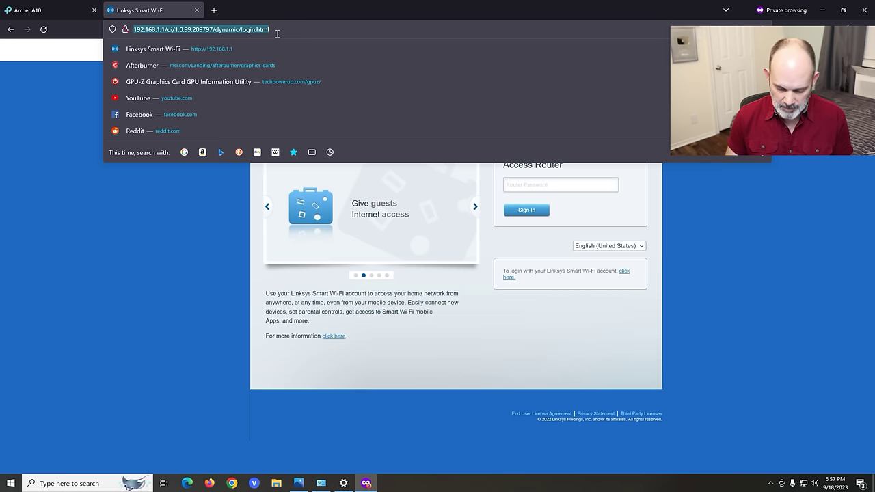
Load google.com and run an I'm Feeling Lucky search, returning 'ingenuity' results
text(google.com)
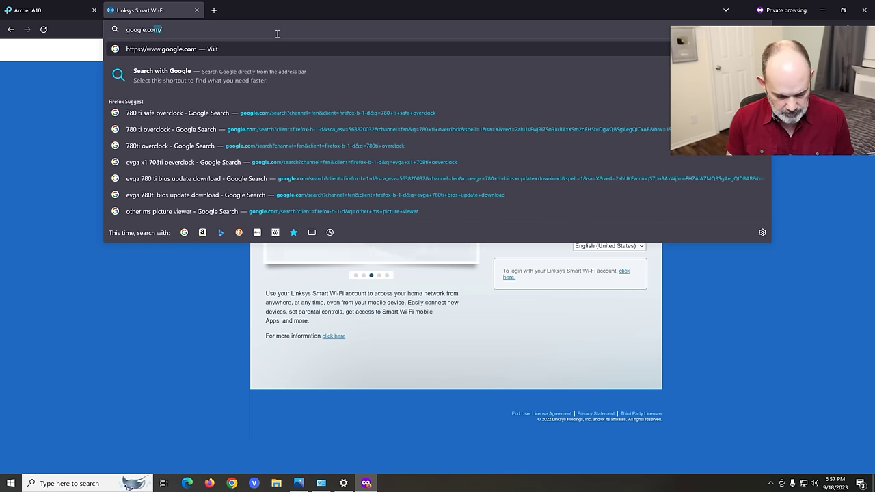
key(Return)
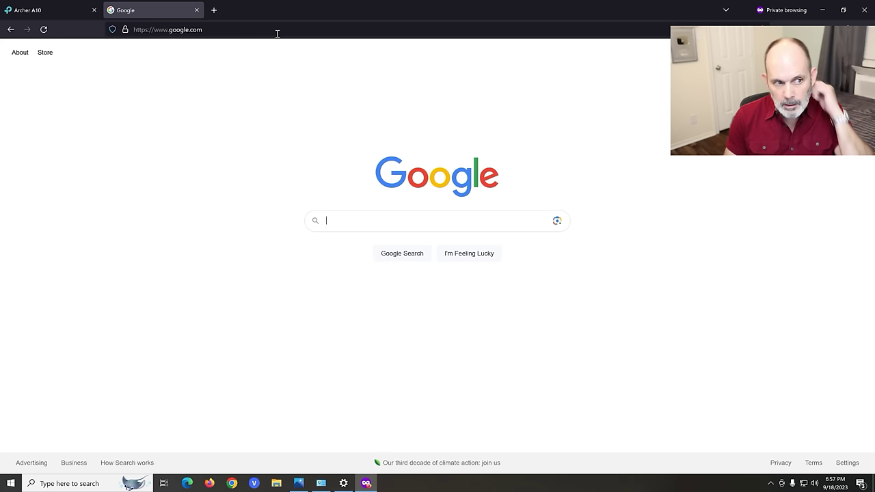
click(471, 253)
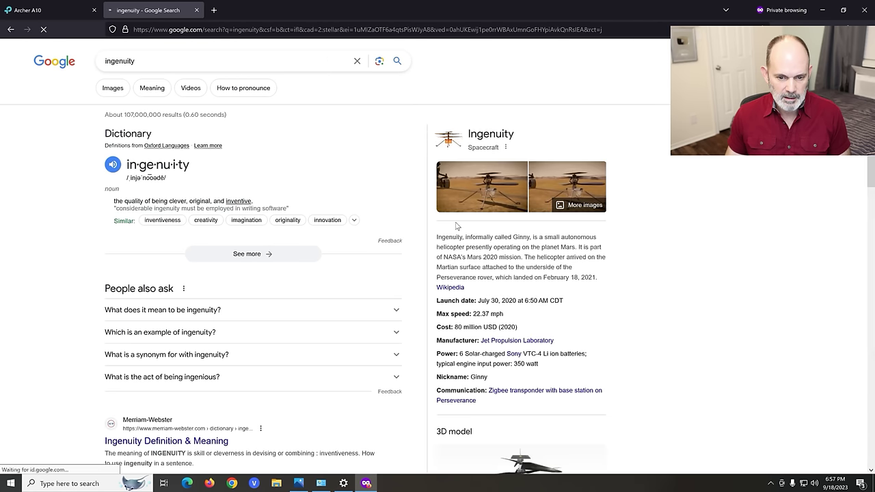